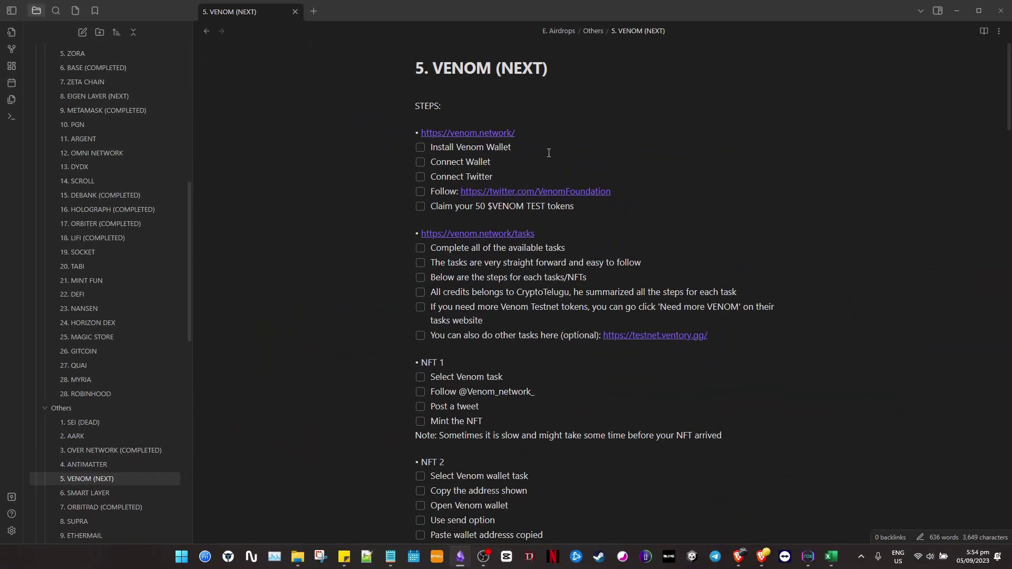
# Review the venom.network setup steps in the note, from installing the wallet and connecting Twitter to claiming the 50 $VENOM TEST tokens
pyautogui.tripleClick(507, 161)
pyautogui.click(536, 162)
pyautogui.moveTo(534, 145); pyautogui.dragTo(446, 146)
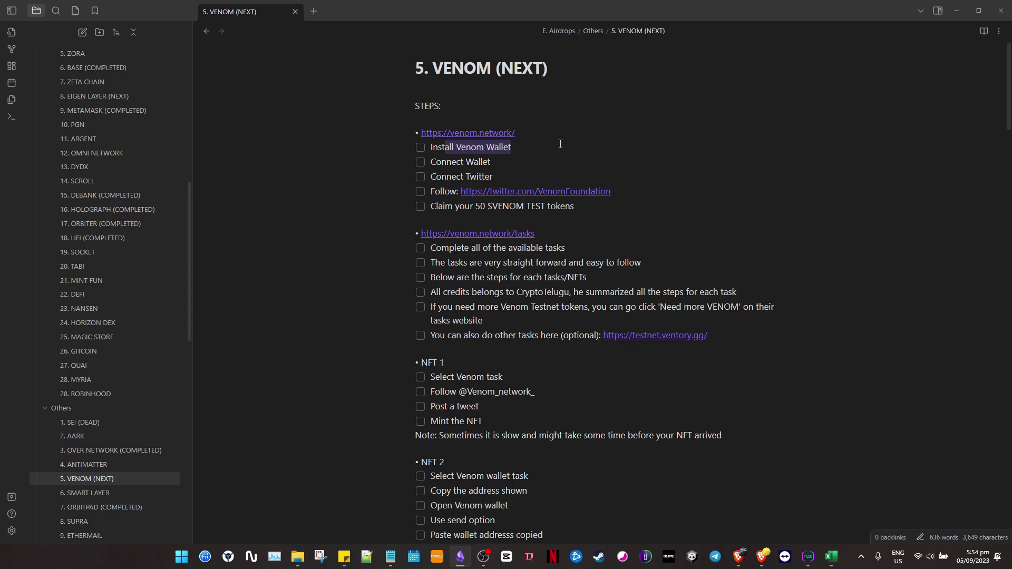
pyautogui.click(554, 148)
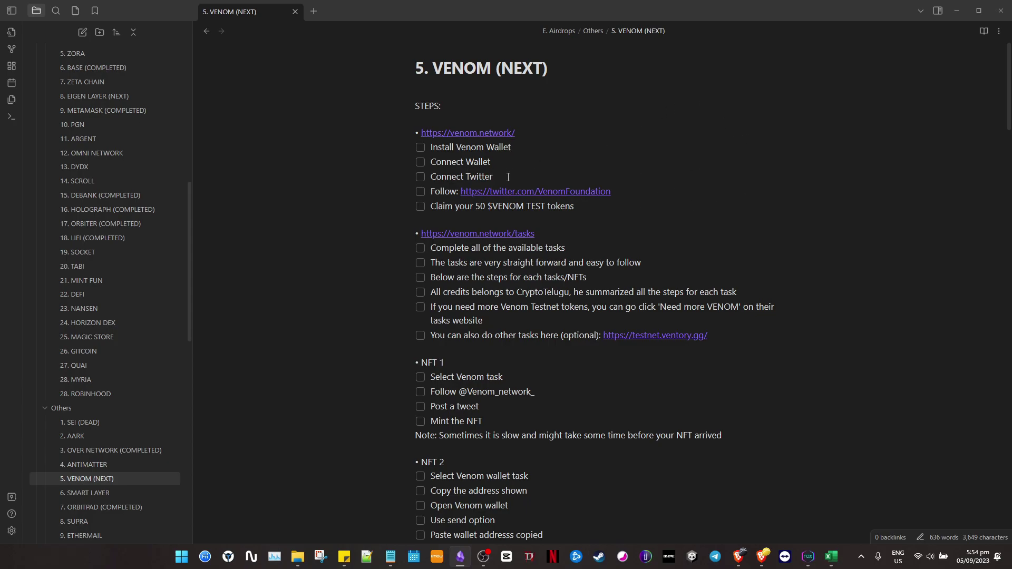
pyautogui.moveTo(509, 177); pyautogui.dragTo(442, 177)
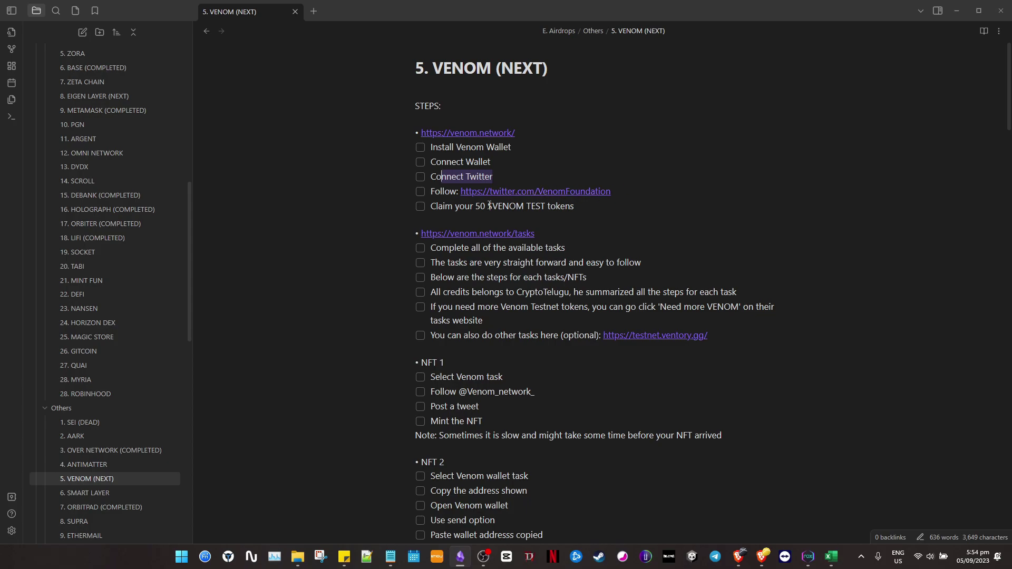
pyautogui.click(587, 210)
pyautogui.hotkey('shift', 'Home')
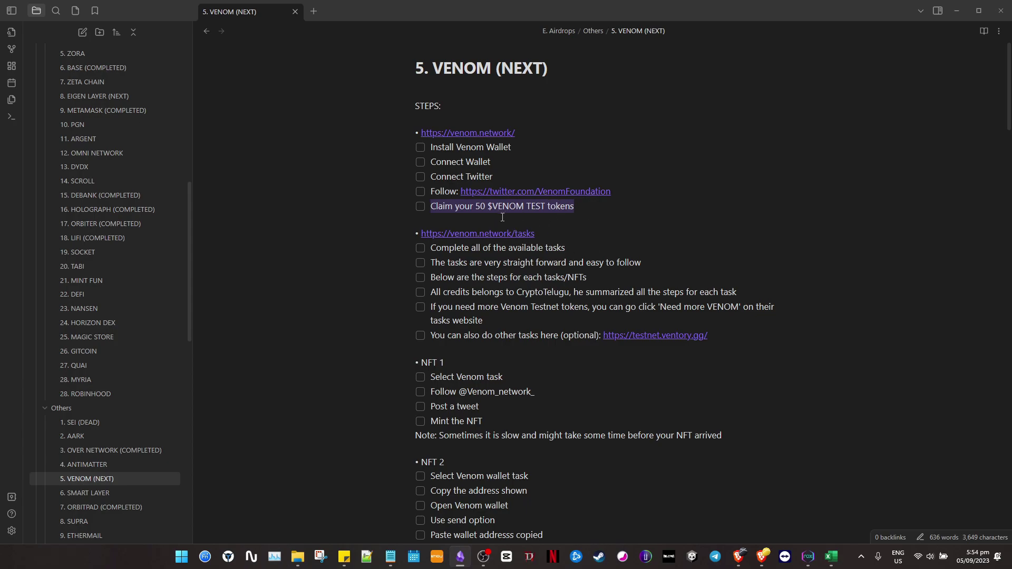
pyautogui.click(608, 218)
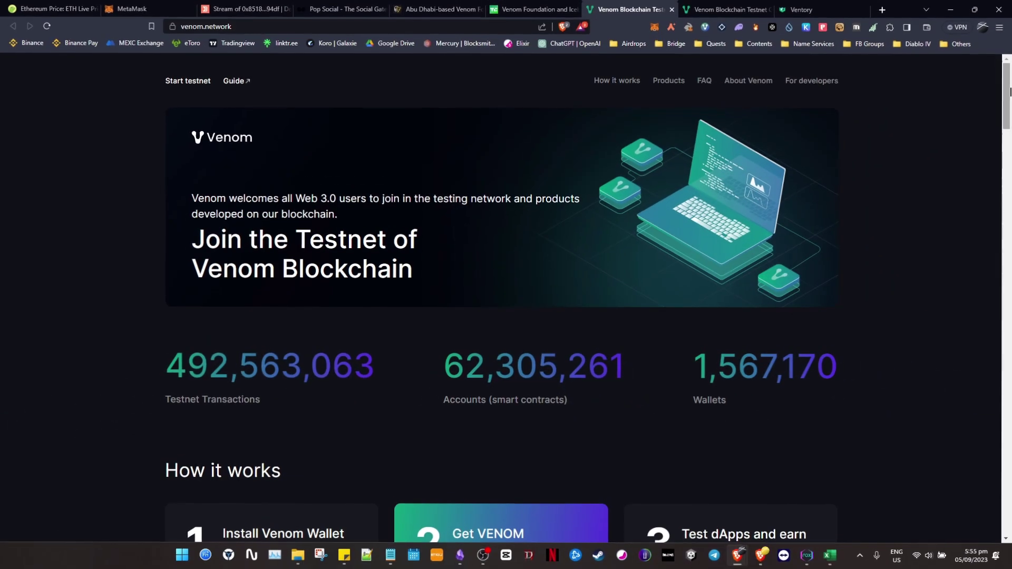
# In the Brave browser, examine the How it works section of venom.network and check the balance in the Venom Wallet extension
pyautogui.moveTo(1010, 90); pyautogui.dragTo(995, 120)
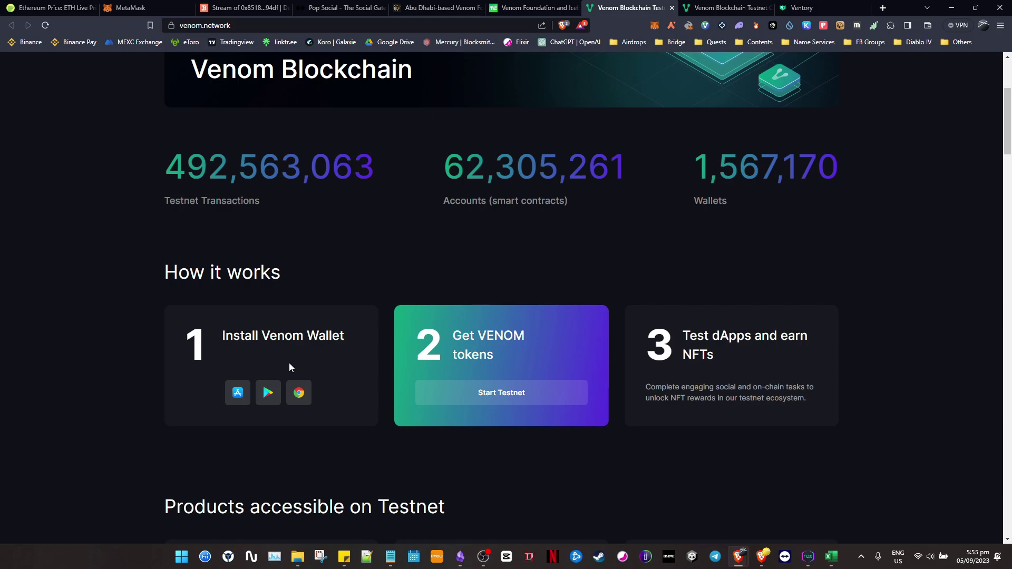
pyautogui.click(705, 25)
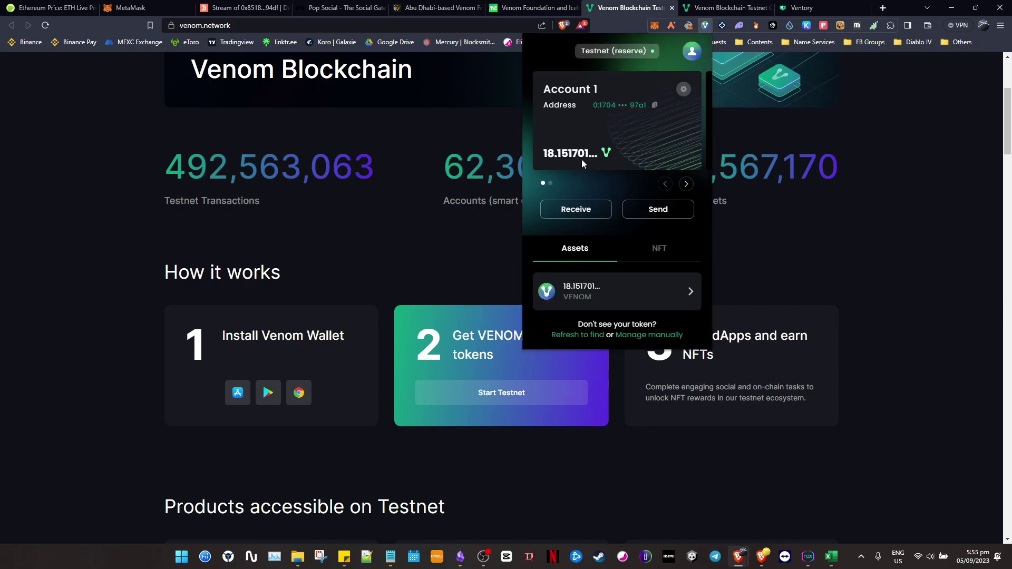
pyautogui.click(467, 124)
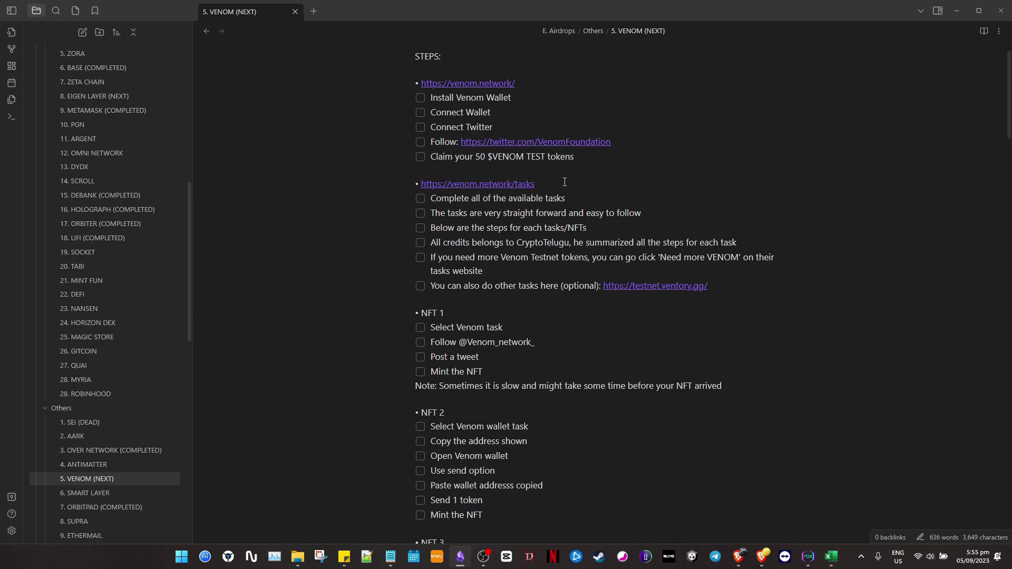
# In the Obsidian note 5. VENOM (NEXT), read the venom.network/tasks instructions and the checklists for each NFT
pyautogui.moveTo(442, 201); pyautogui.dragTo(768, 286)
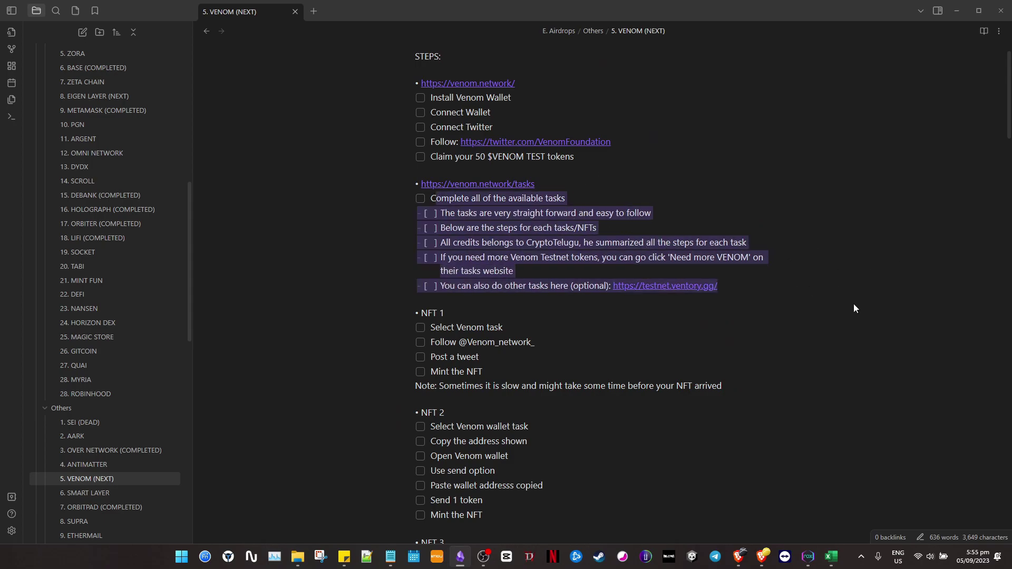
pyautogui.scroll(-2, 724, 294)
pyautogui.click(671, 219)
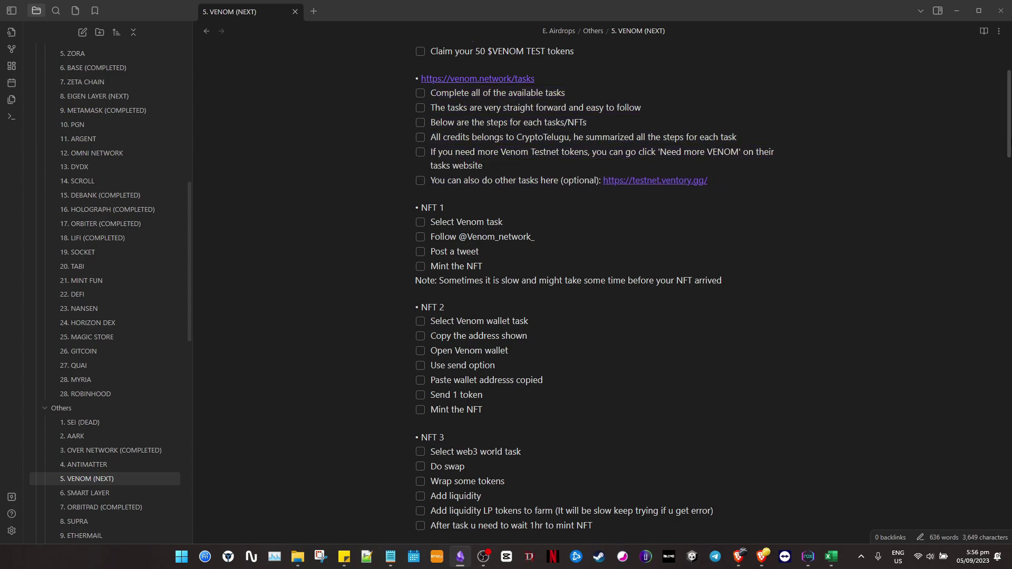
pyautogui.scroll(-15, 713, 291)
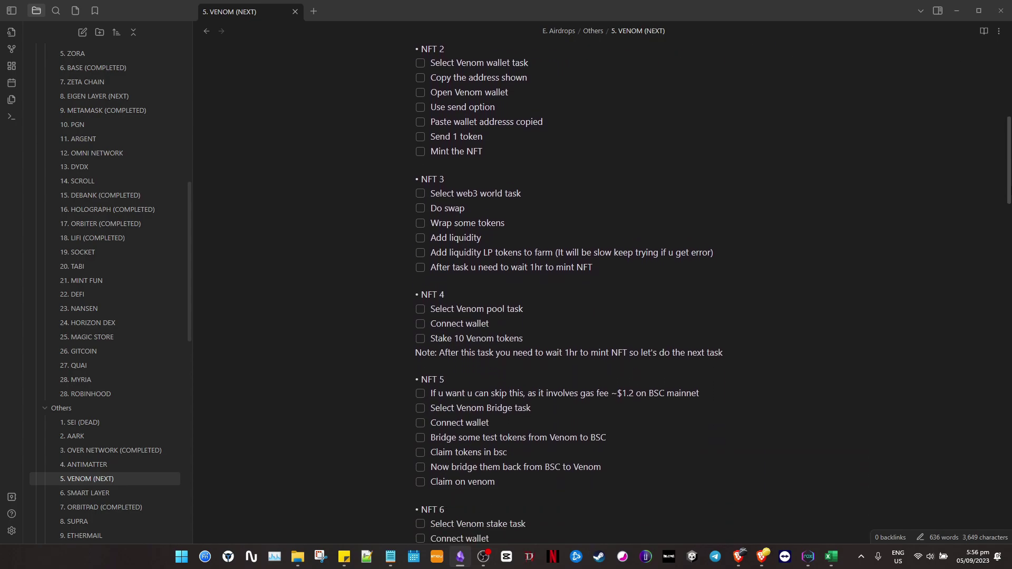
pyautogui.scroll(-14, 506, 290)
pyautogui.scroll(11, 506, 290)
pyautogui.scroll(15, 506, 290)
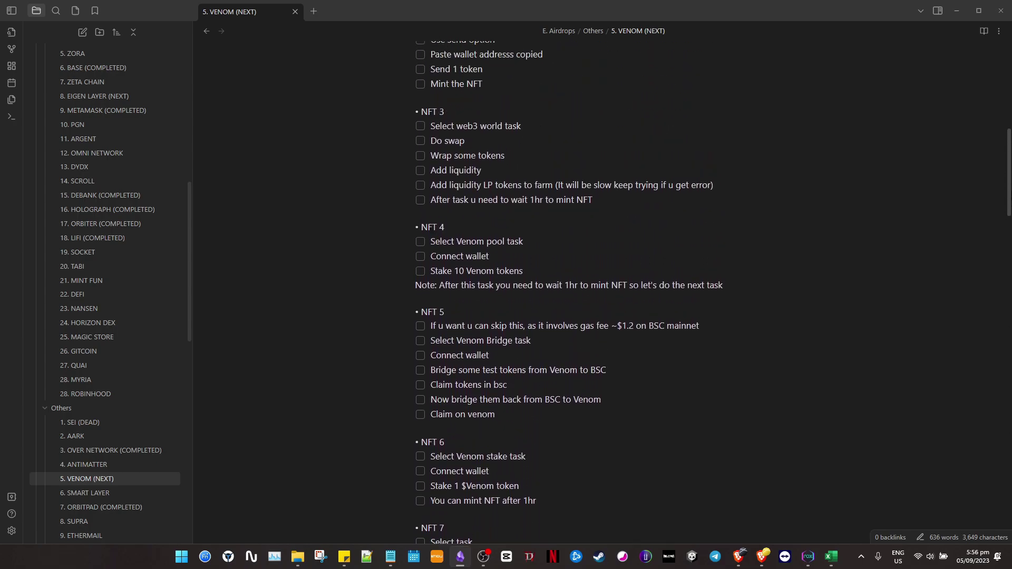
pyautogui.scroll(7, 606, 296)
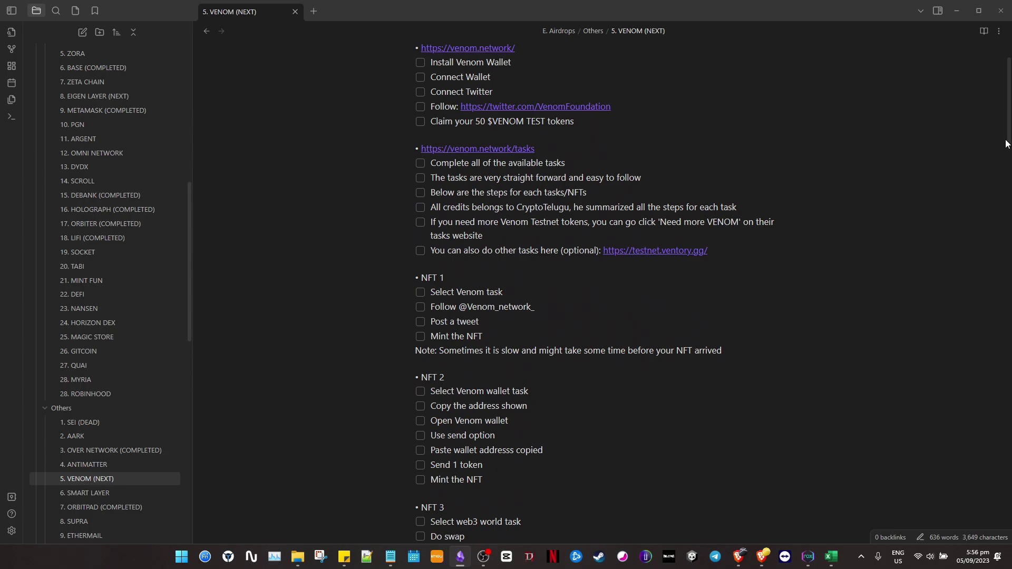
pyautogui.scroll(1, 890, 149)
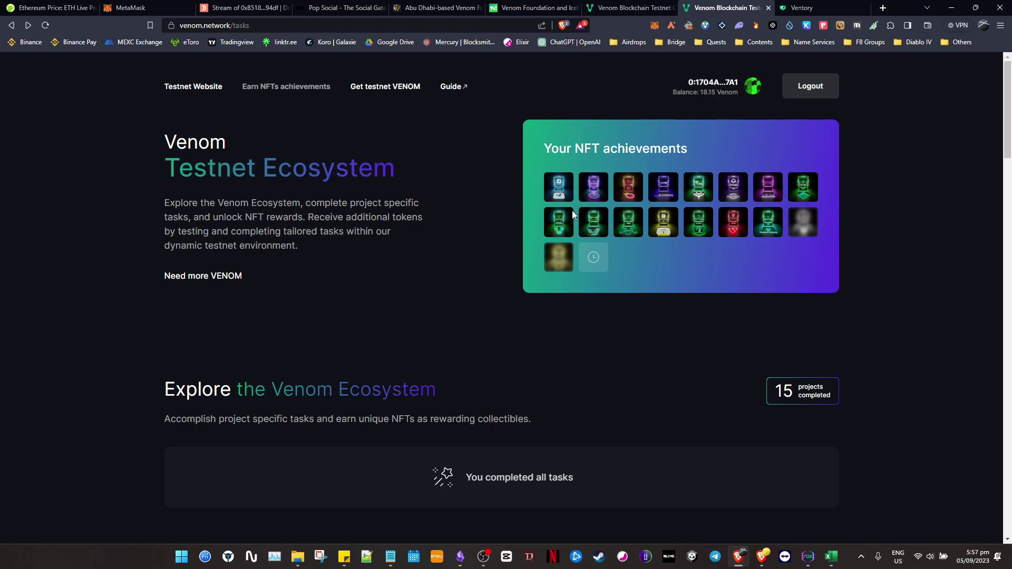
# On the venom.network/tasks page in Brave, examine the NFT achievements and the projects undergoing maintenance
pyautogui.moveTo(595, 252)
pyautogui.scroll(-3, 1009, 139)
pyautogui.scroll(-3, 729, 186)
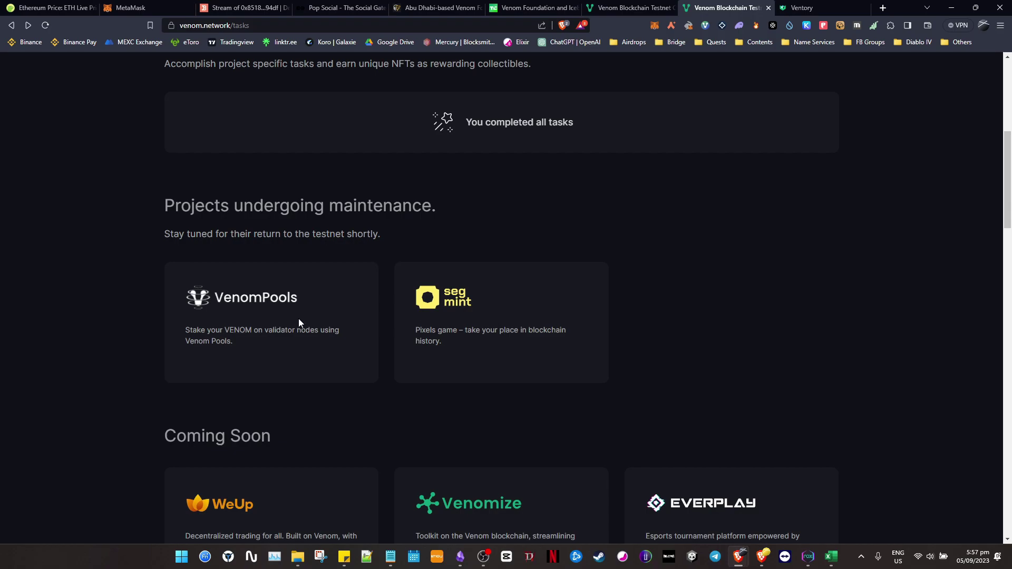
pyautogui.scroll(1, 290, 320)
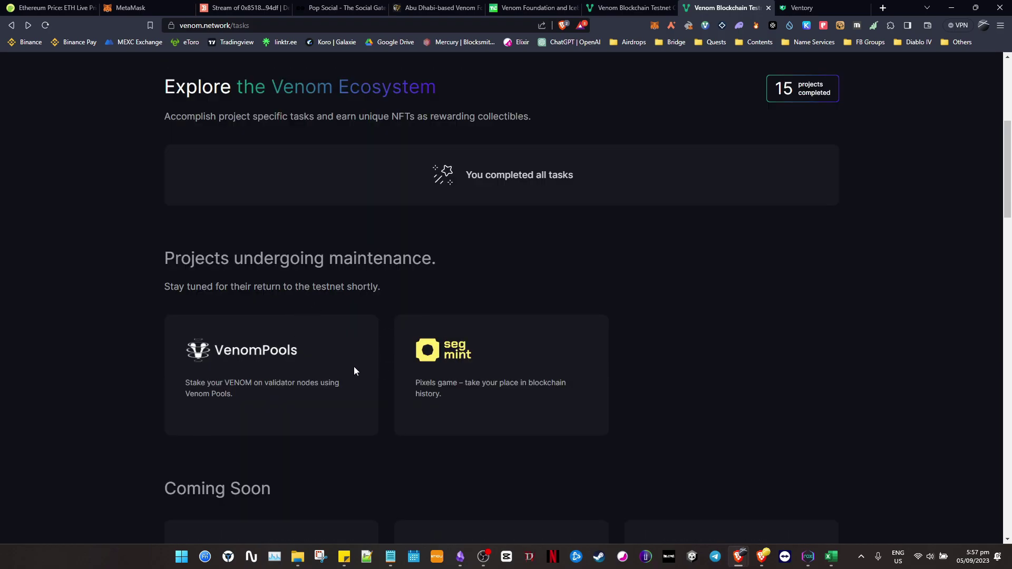
pyautogui.scroll(5, 661, 327)
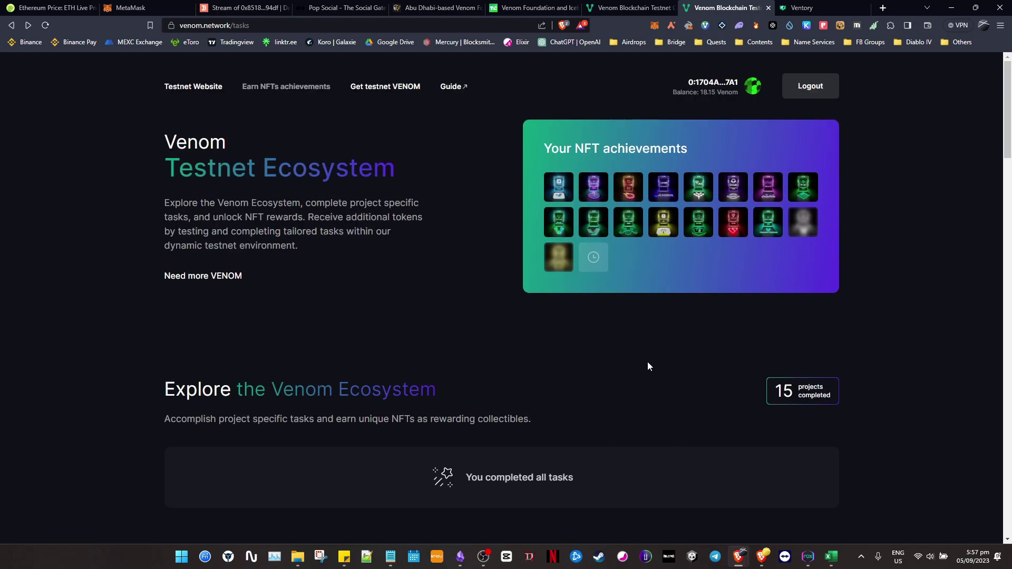
# Examine the Explore the Venom Ecosystem section and its task completion status
pyautogui.moveTo(167, 389); pyautogui.dragTo(562, 373)
pyautogui.click(567, 369)
pyautogui.scroll(-2, 770, 299)
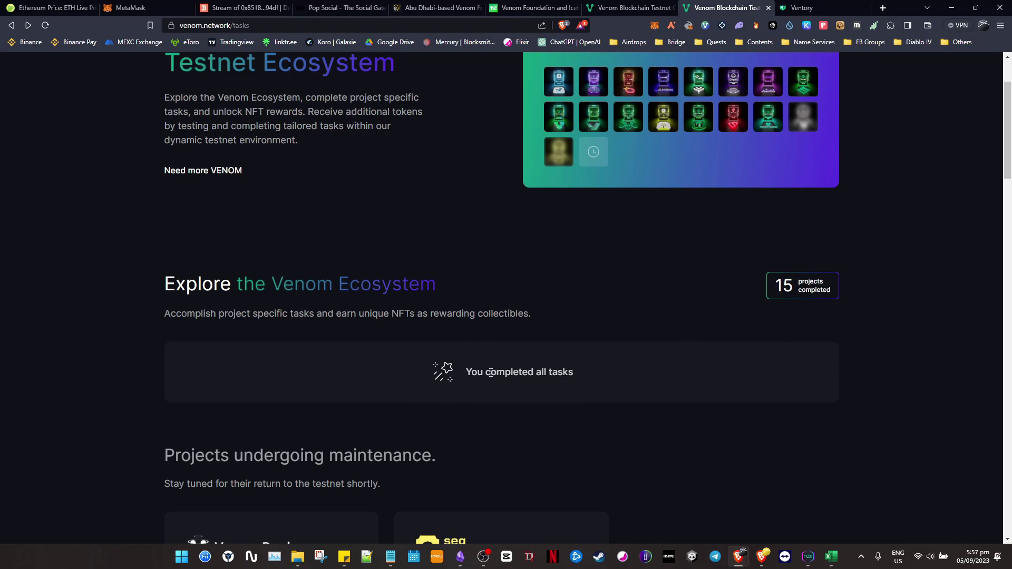
pyautogui.moveTo(469, 370); pyautogui.dragTo(611, 369)
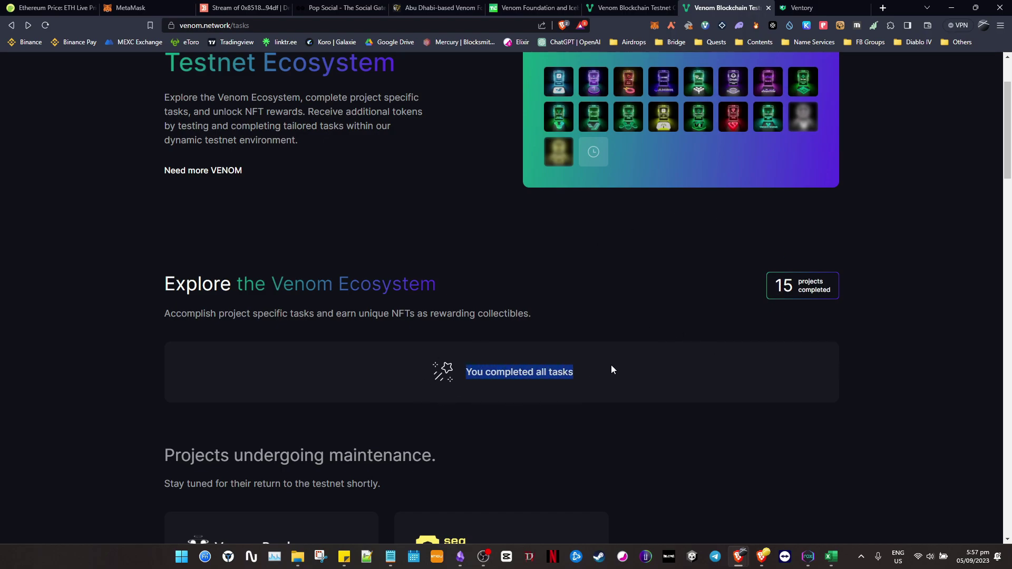
pyautogui.click(565, 349)
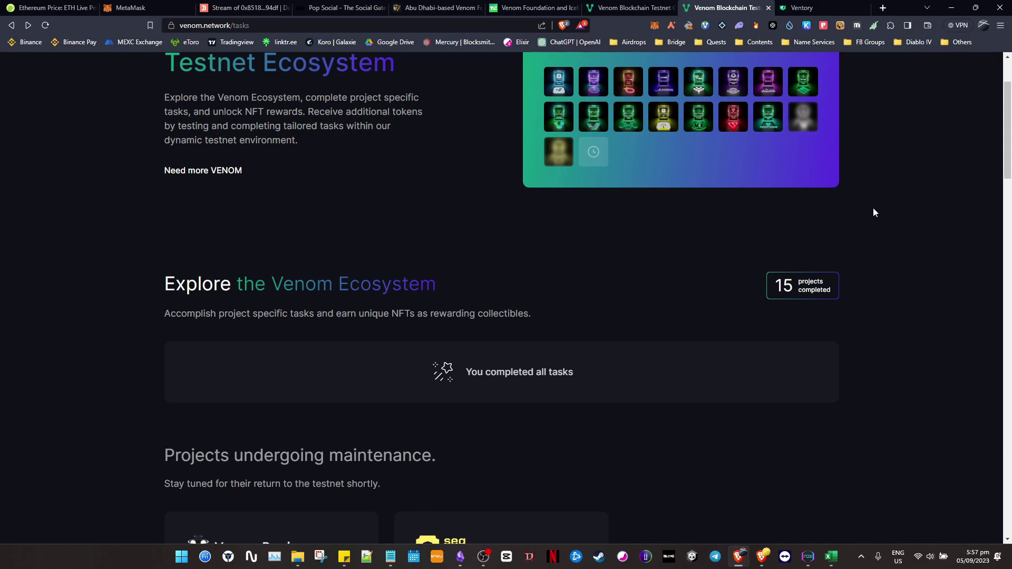
# Open the Venom project from the completed projects and review its tasks and NFT reward
pyautogui.click(826, 291)
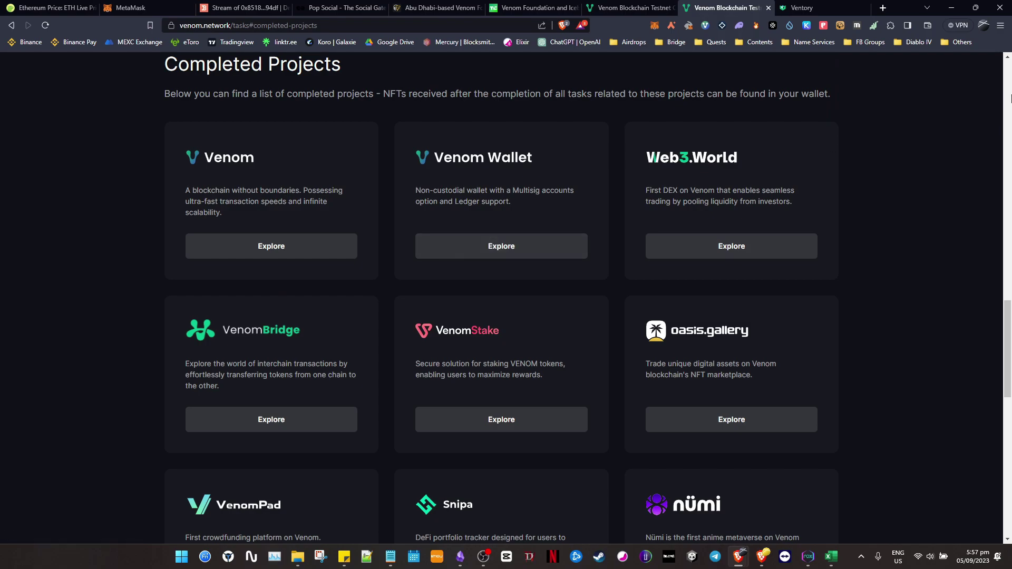
pyautogui.scroll(-2, 766, 287)
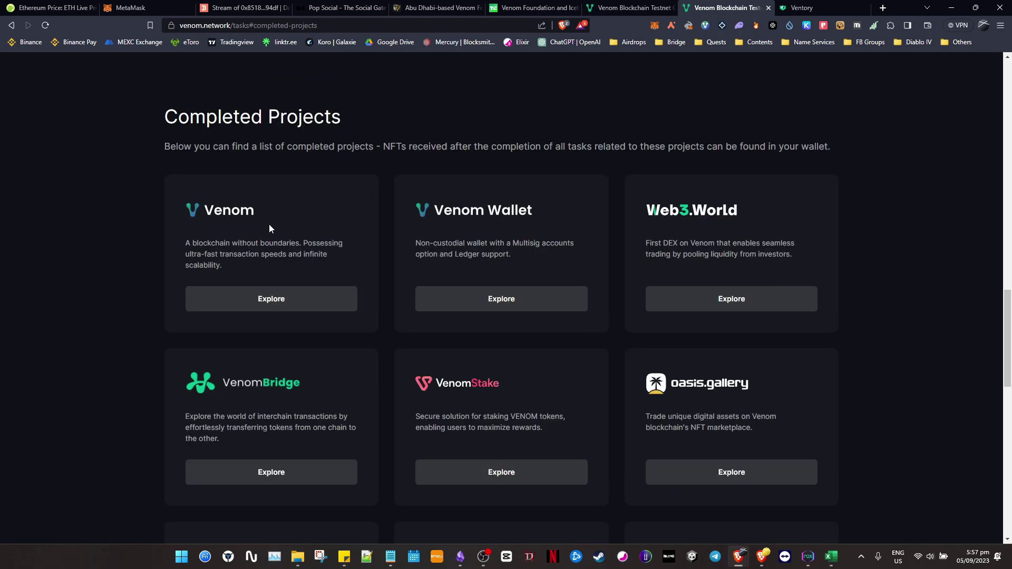
pyautogui.click(275, 299)
pyautogui.scroll(-4, 628, 239)
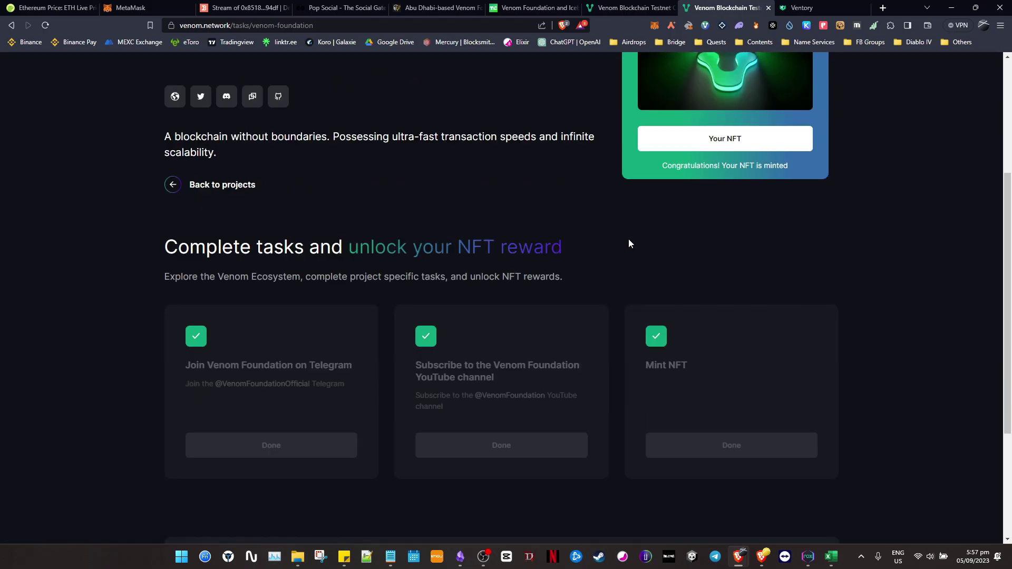
pyautogui.scroll(-1, 143, 372)
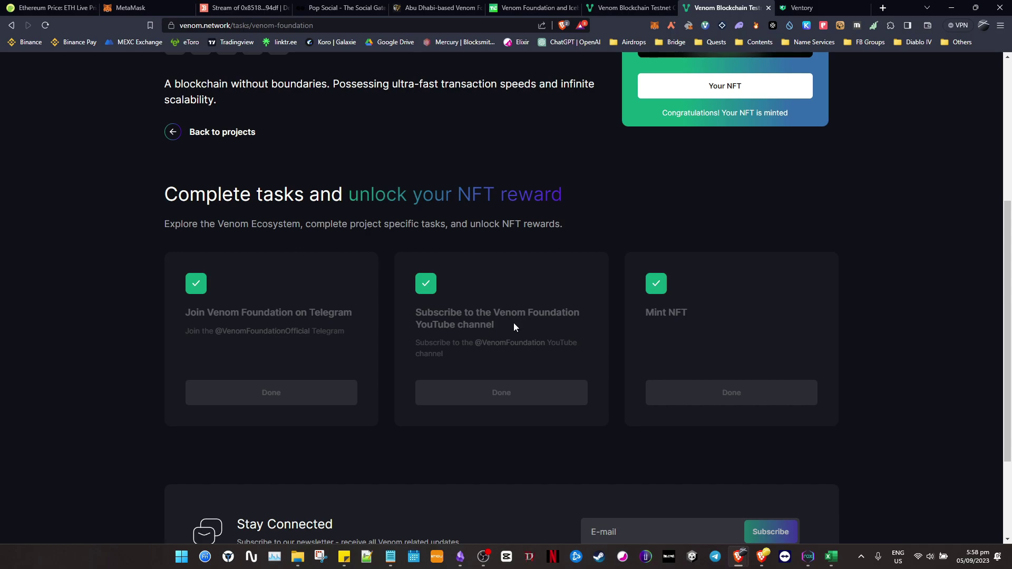
pyautogui.moveTo(427, 314); pyautogui.dragTo(686, 314)
pyautogui.scroll(5, 728, 334)
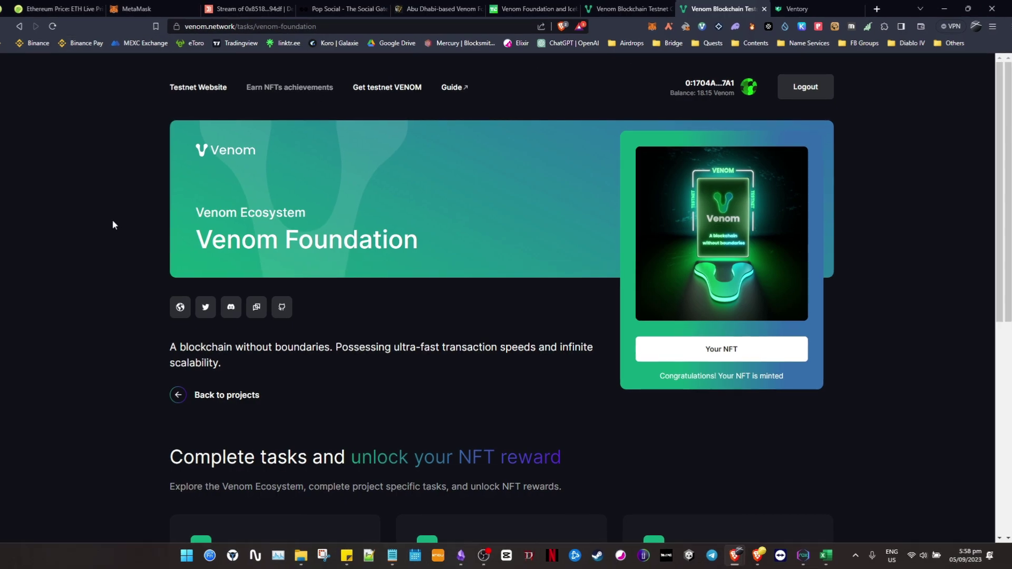
# Go back to the tasks overview and look through the full list of completed projects
pyautogui.hotkey('alt', 'Left')
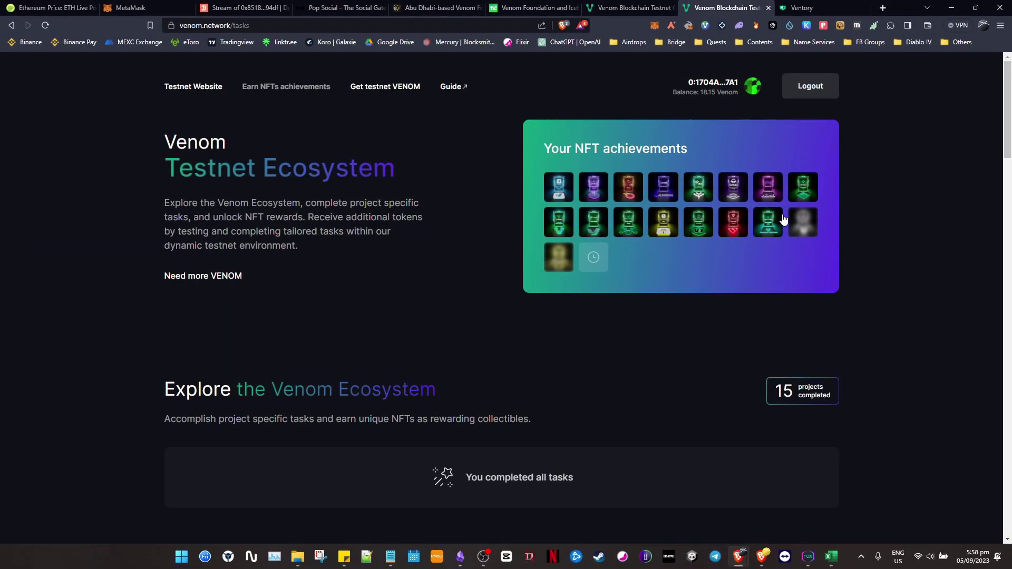
pyautogui.moveTo(1010, 125); pyautogui.dragTo(1010, 151)
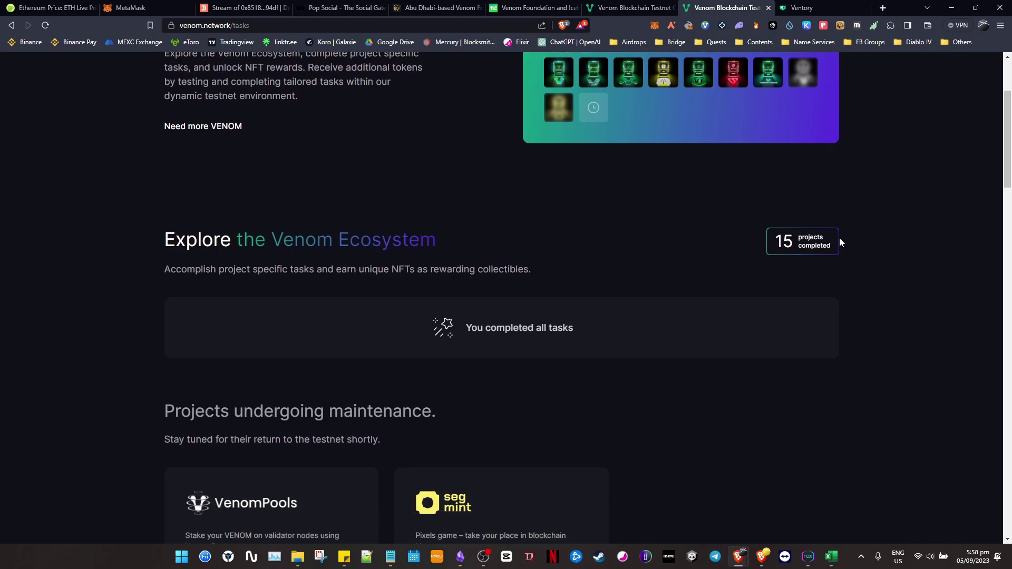
pyautogui.click(830, 242)
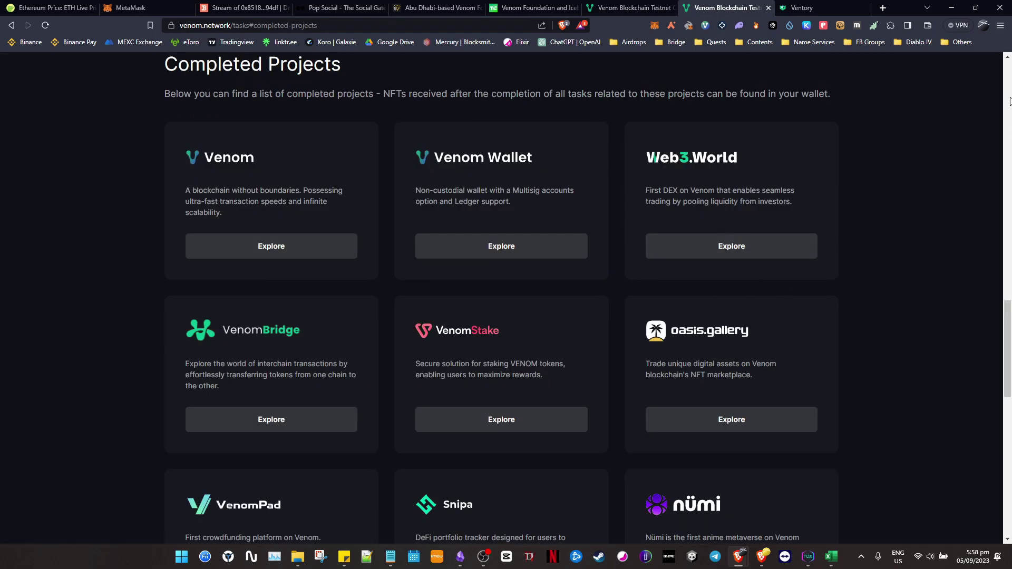
pyautogui.scroll(-1, 959, 244)
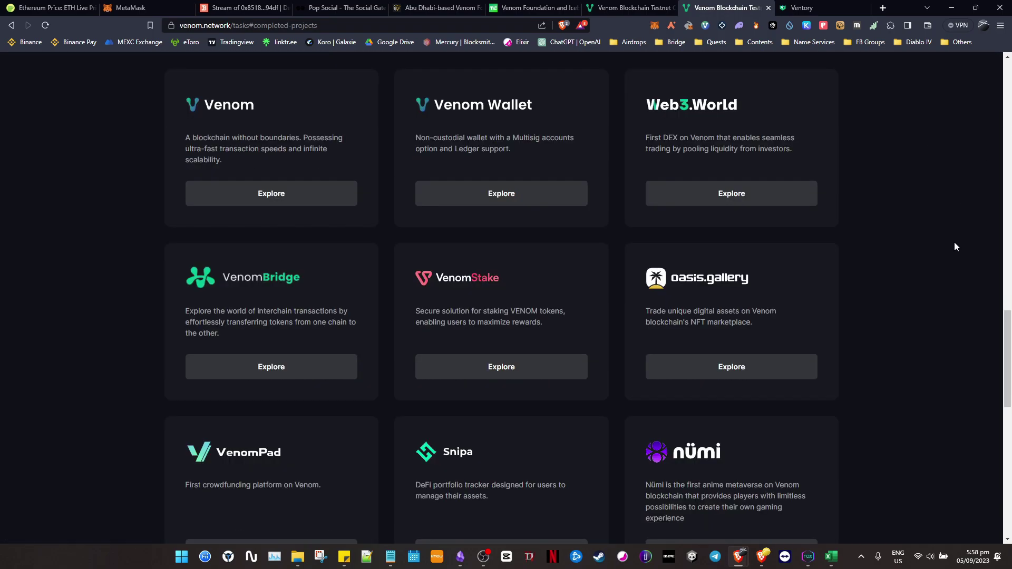
pyautogui.moveTo(1009, 354)
pyautogui.mouseDown()
pyautogui.moveTo(1011, 321)
pyautogui.moveTo(1011, 459)
pyautogui.mouseUp()
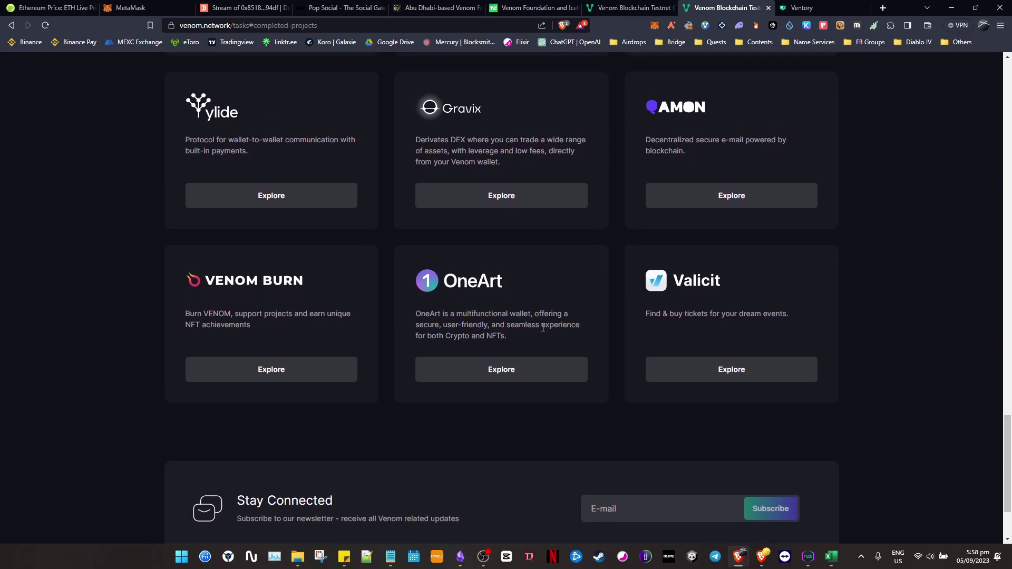
pyautogui.scroll(8, 580, 181)
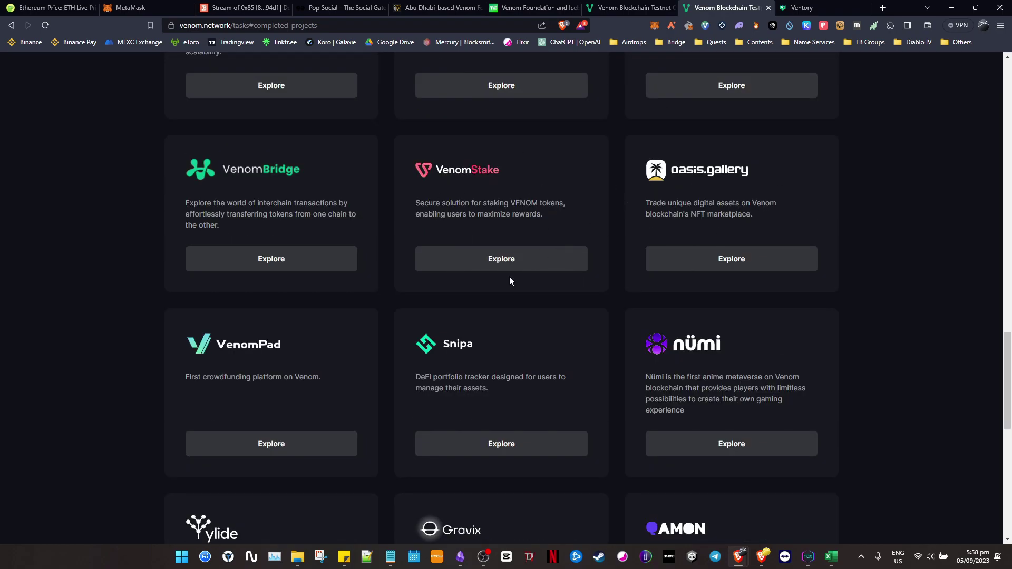
# Open the VenomStake project, review its staking and minting tasks, and open the Venom Wallet extension
pyautogui.click(537, 264)
pyautogui.moveTo(1011, 112); pyautogui.dragTo(1011, 226)
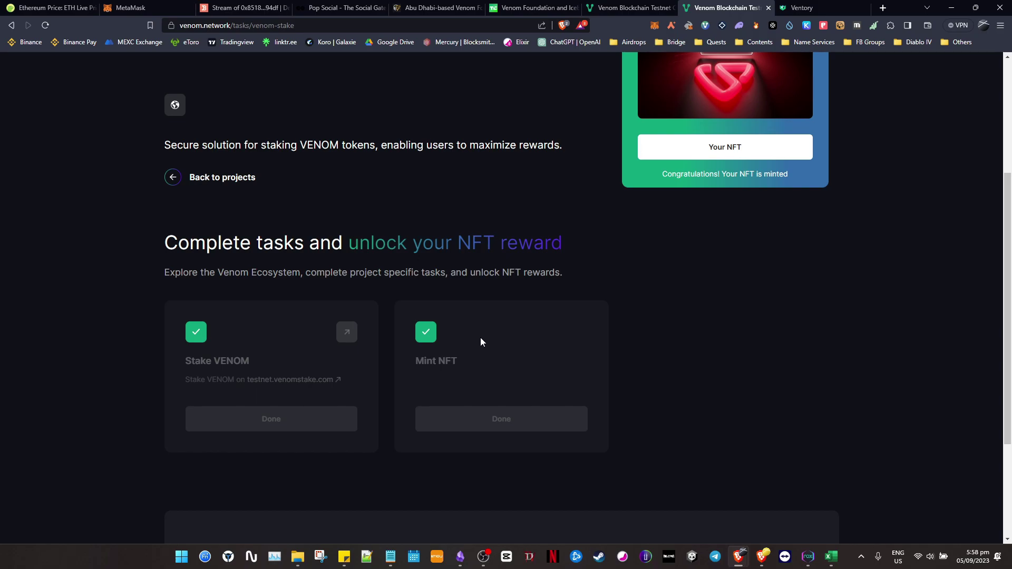
pyautogui.scroll(4, 451, 244)
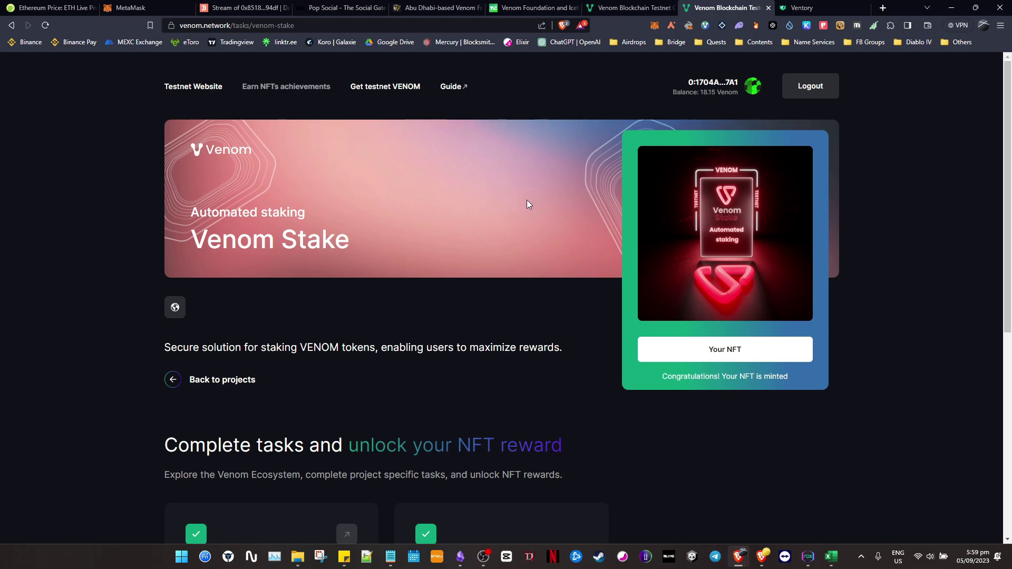
pyautogui.click(705, 25)
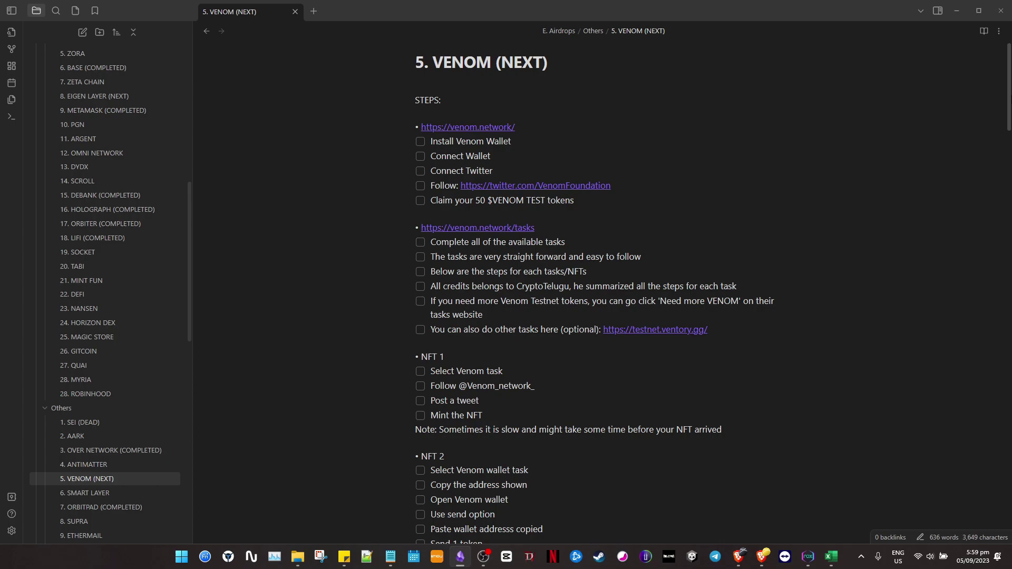
# Review the NFT task steps in the Venom note, then open the optional testnet.ventory.gg site and look through its marketplace
pyautogui.scroll(-7, 713, 293)
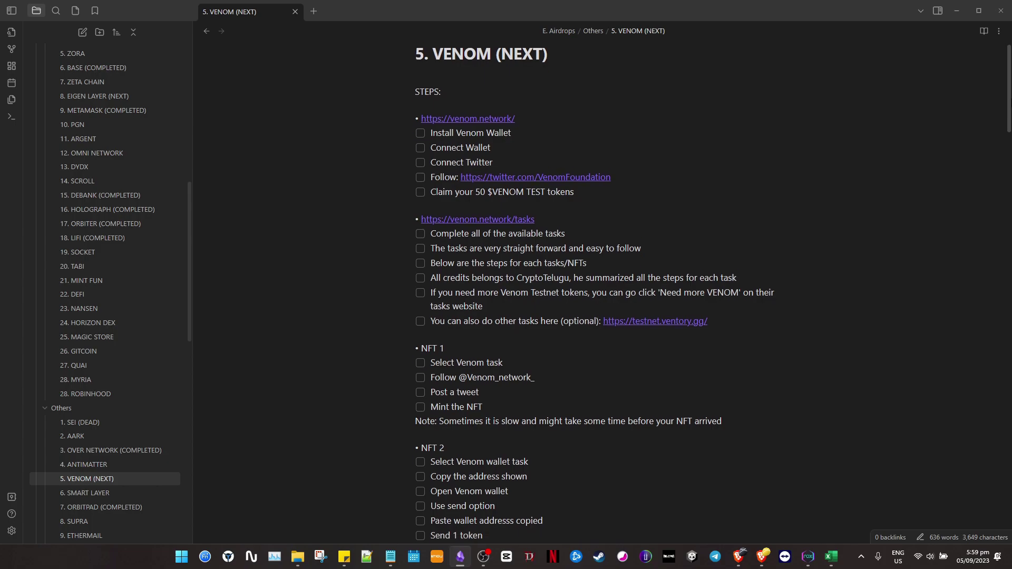
pyautogui.scroll(-5, 996, 102)
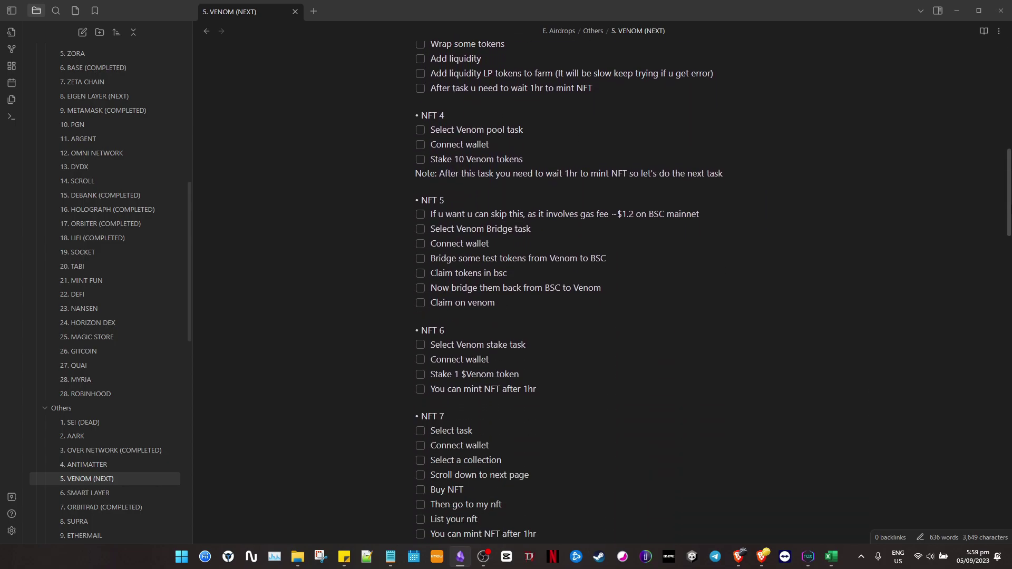
pyautogui.scroll(11, 996, 103)
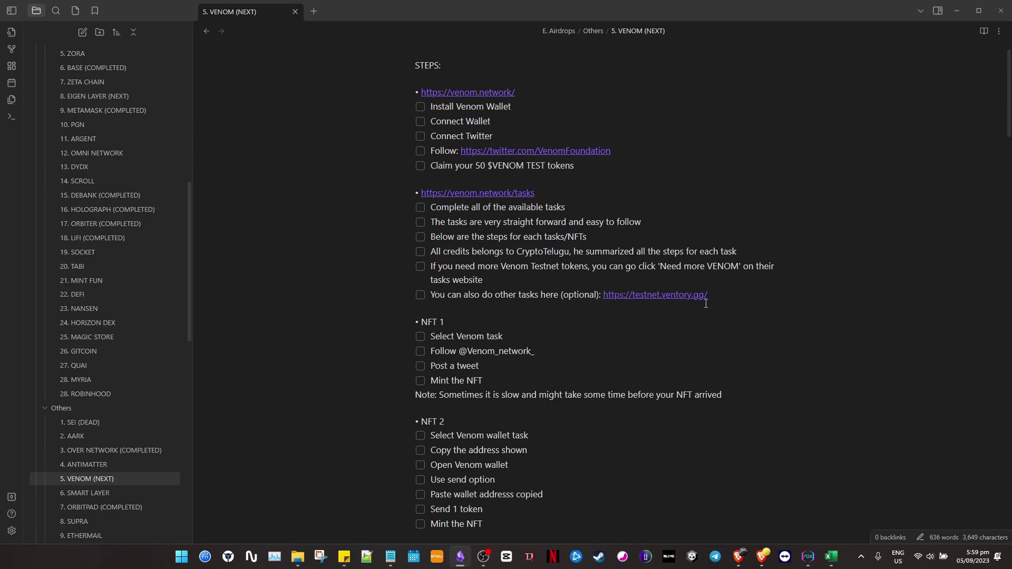
pyautogui.click(674, 296)
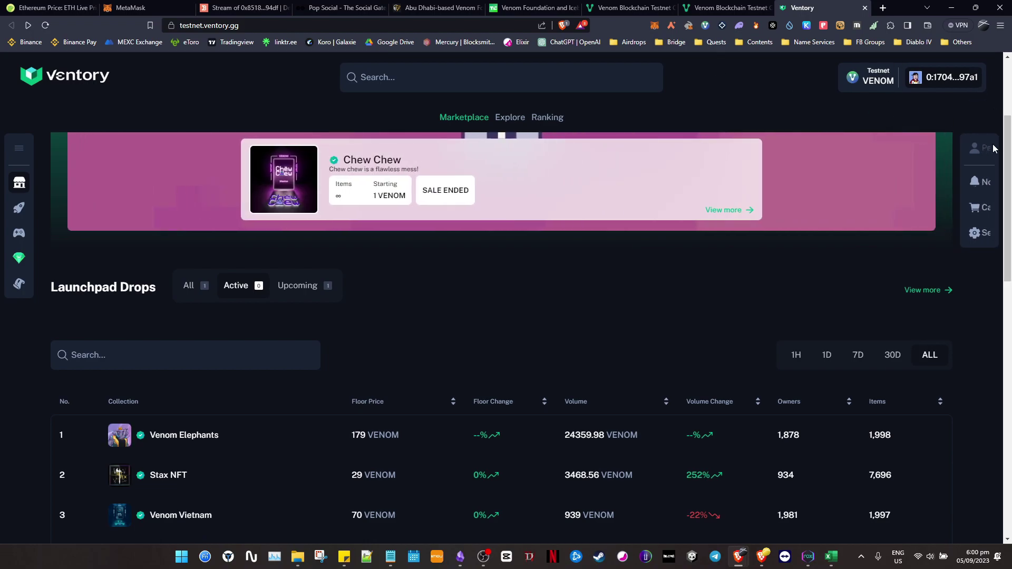
pyautogui.scroll(-3, 249, 311)
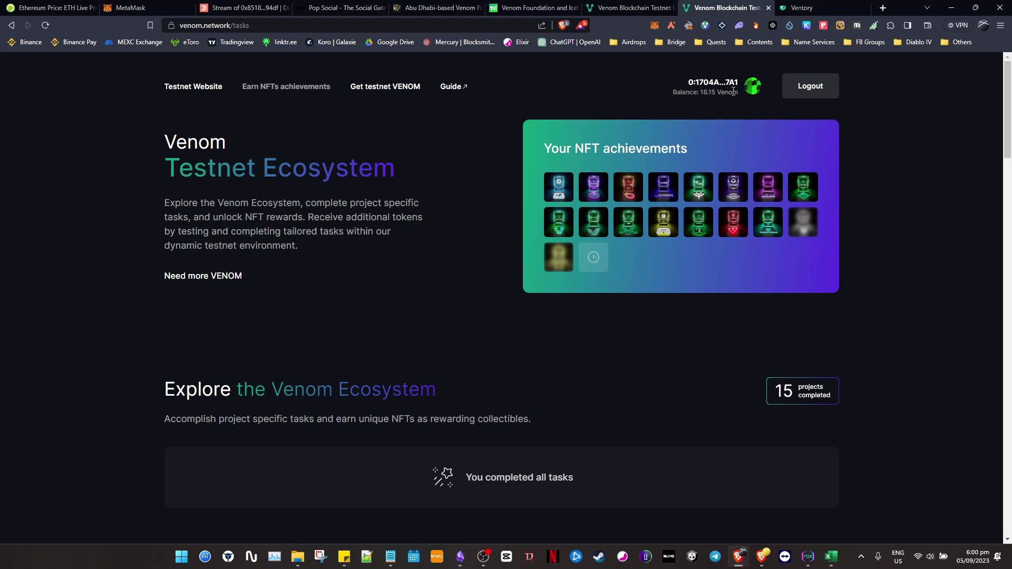
# Check the Venom Wallet balance on the tasks site and review the Need more VENOM tasks that reward test tokens
pyautogui.click(705, 25)
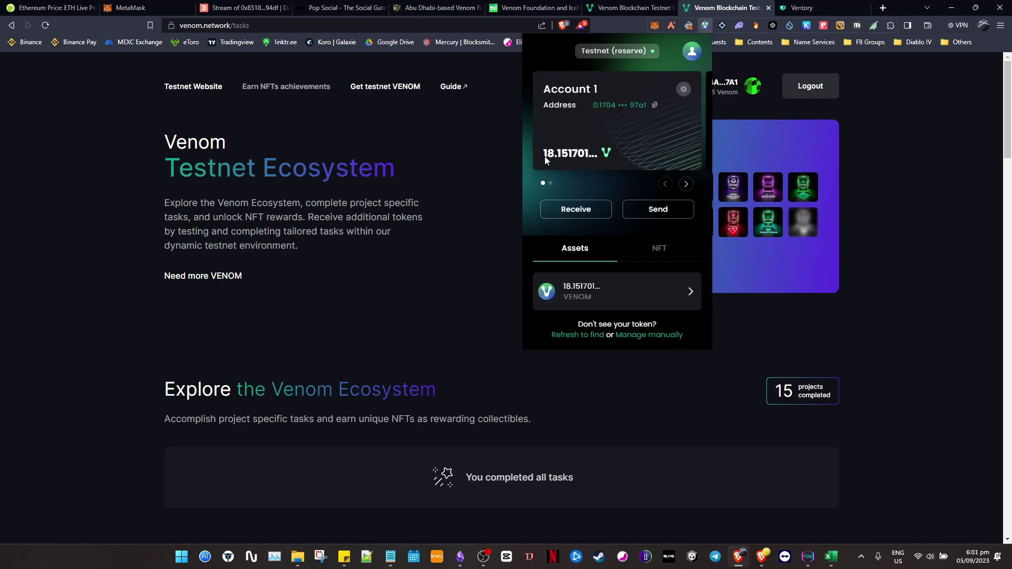
pyautogui.click(26, 223)
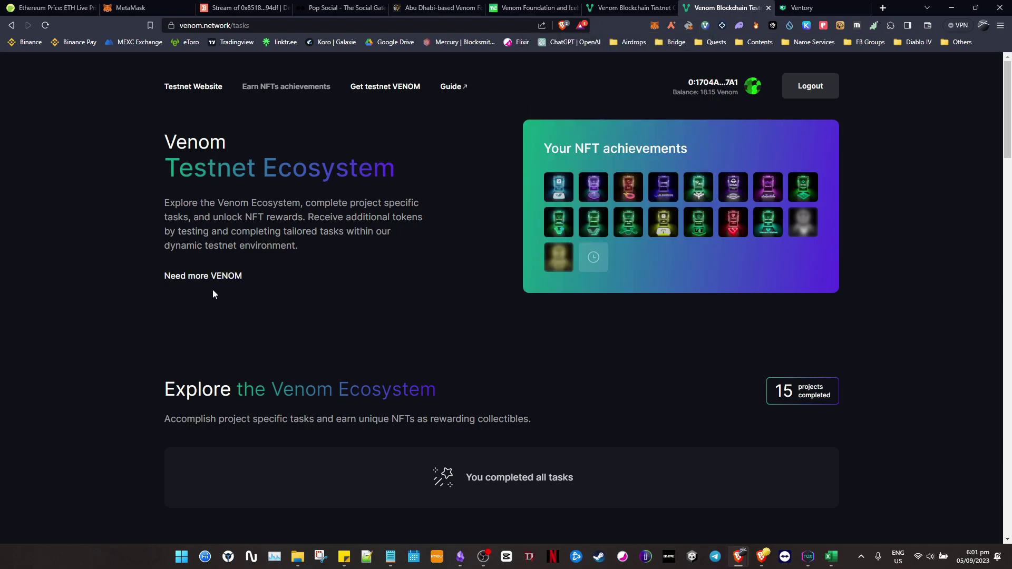
pyautogui.click(224, 277)
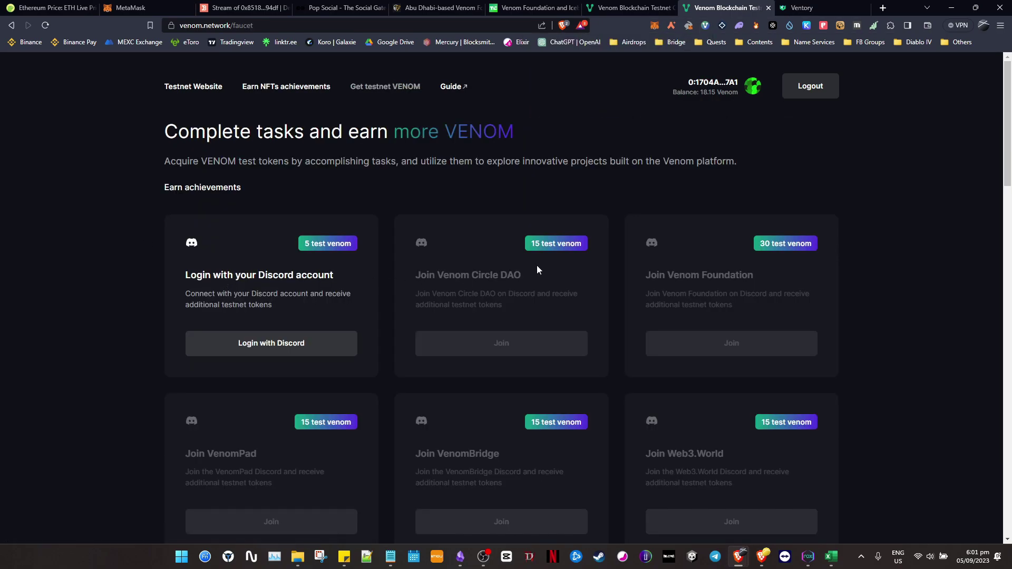
pyautogui.scroll(-8, 579, 228)
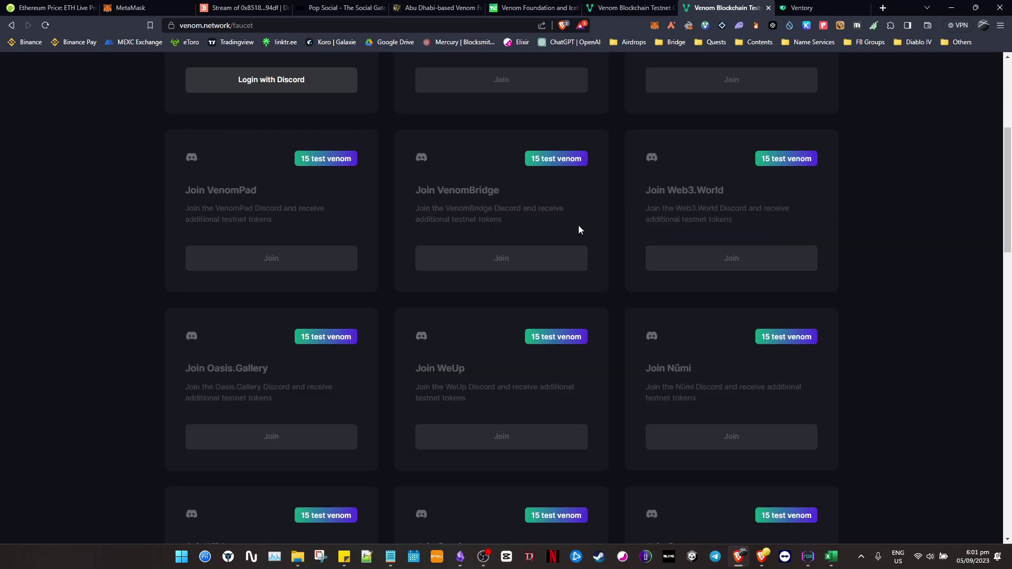
pyautogui.moveTo(1010, 260); pyautogui.dragTo(1011, 138)
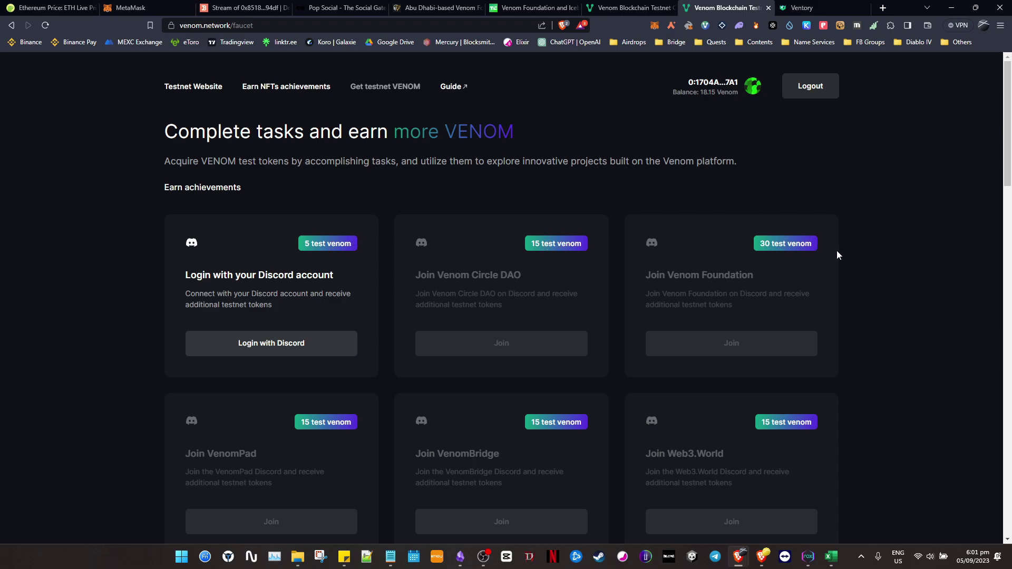
pyautogui.moveTo(1008, 93); pyautogui.dragTo(1010, 204)
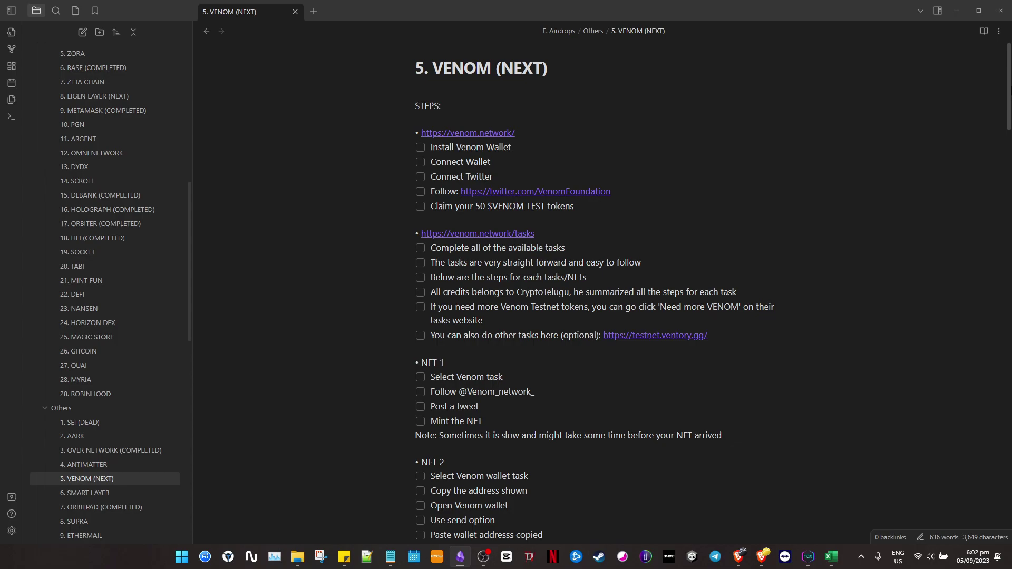
# Review the per-NFT steps in the Venom note, highlighting the BSC mainnet gas fee remark under NFT 5
pyautogui.scroll(-12, 690, 234)
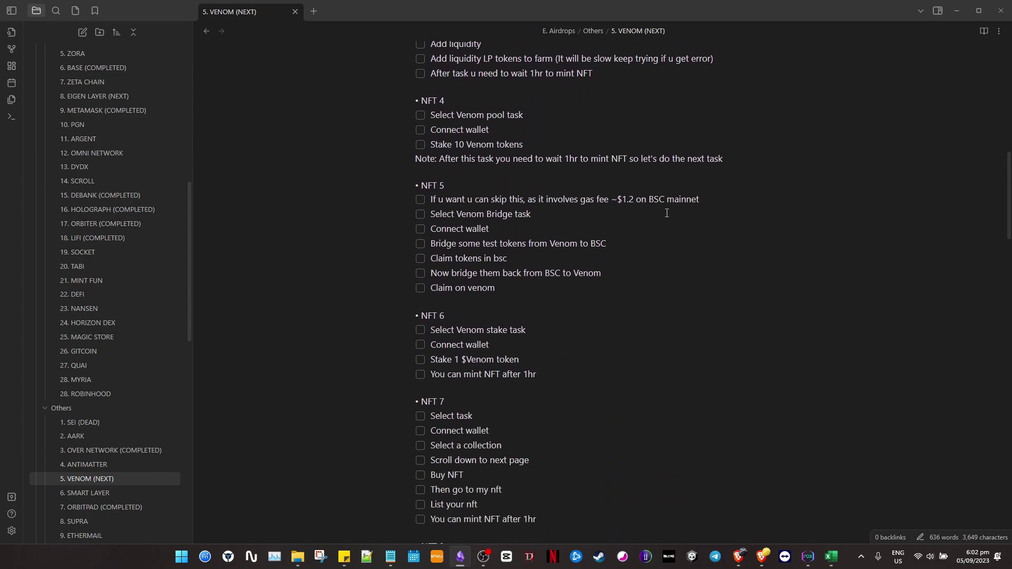
pyautogui.moveTo(623, 200); pyautogui.dragTo(700, 199)
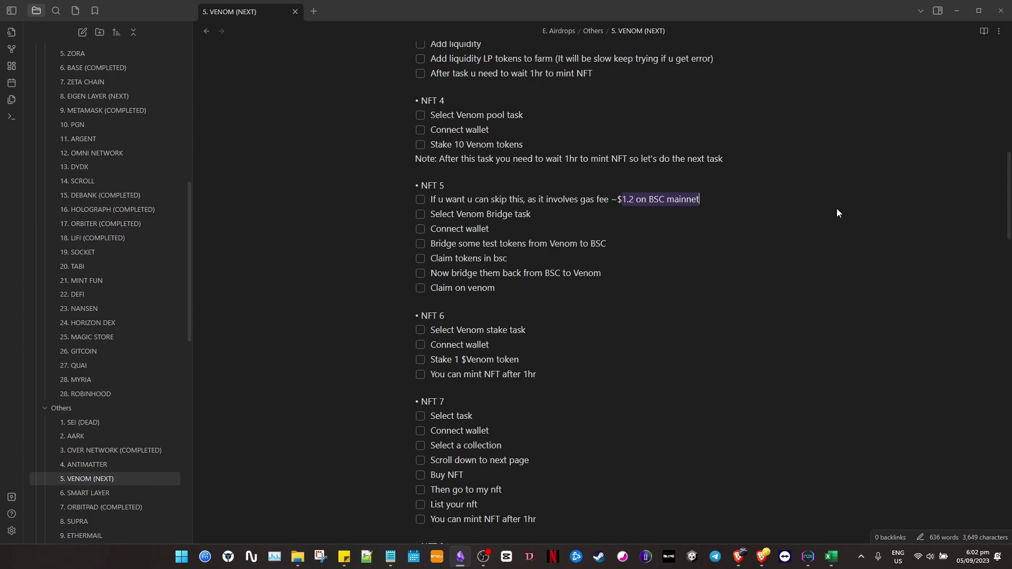
pyautogui.click(742, 197)
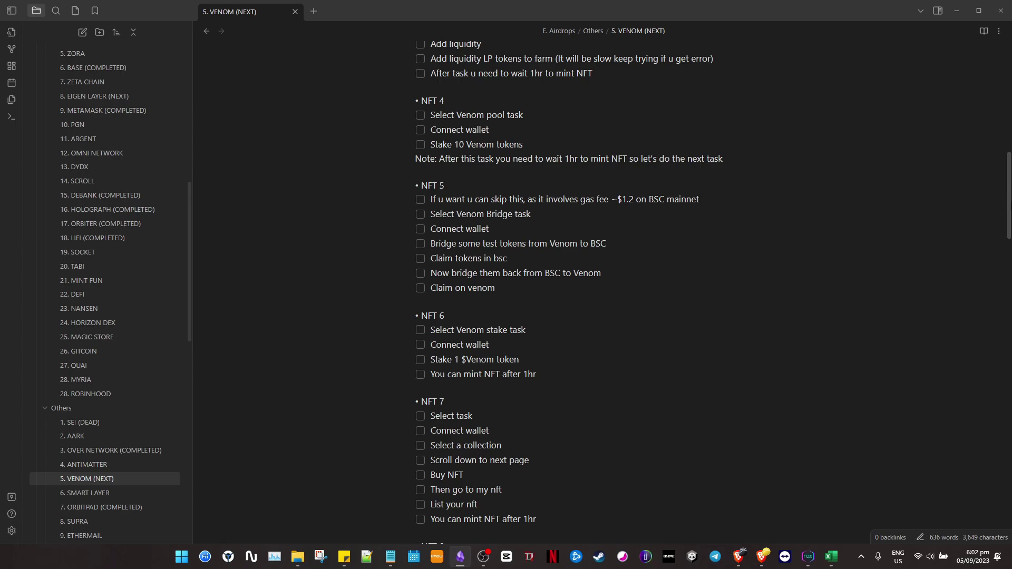
pyautogui.scroll(-1, 712, 290)
pyautogui.scroll(4, 711, 290)
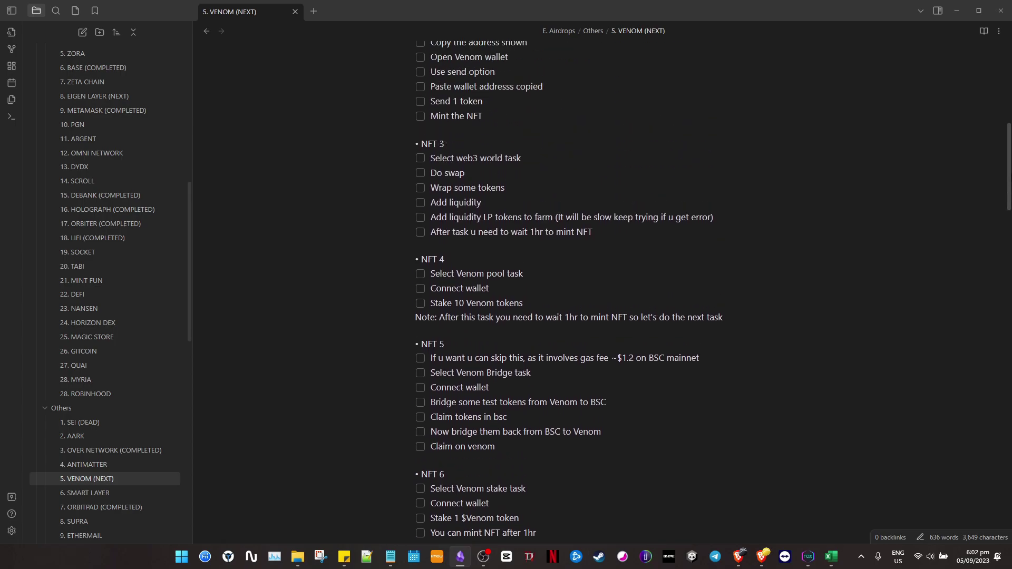
pyautogui.scroll(8, 851, 110)
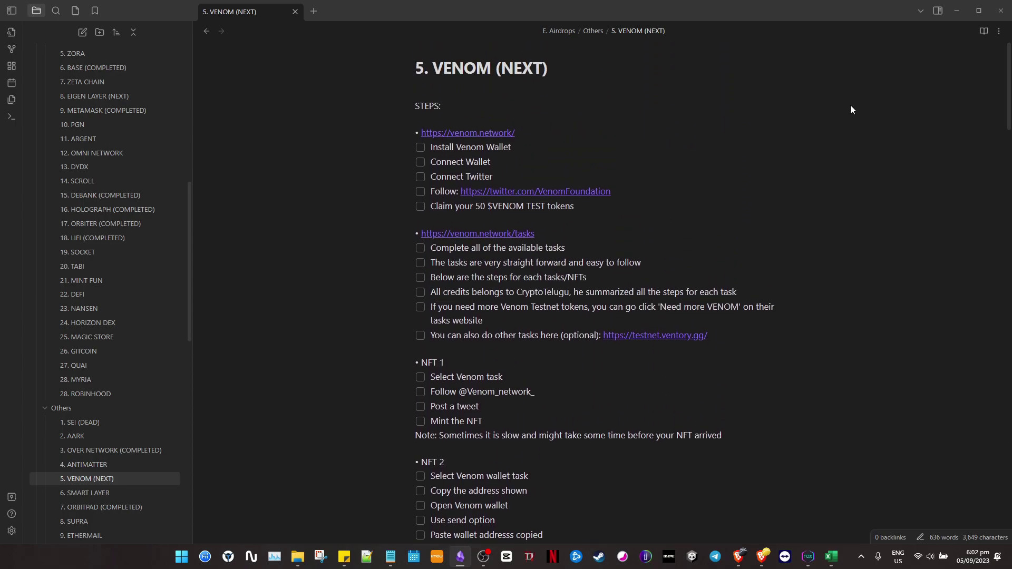